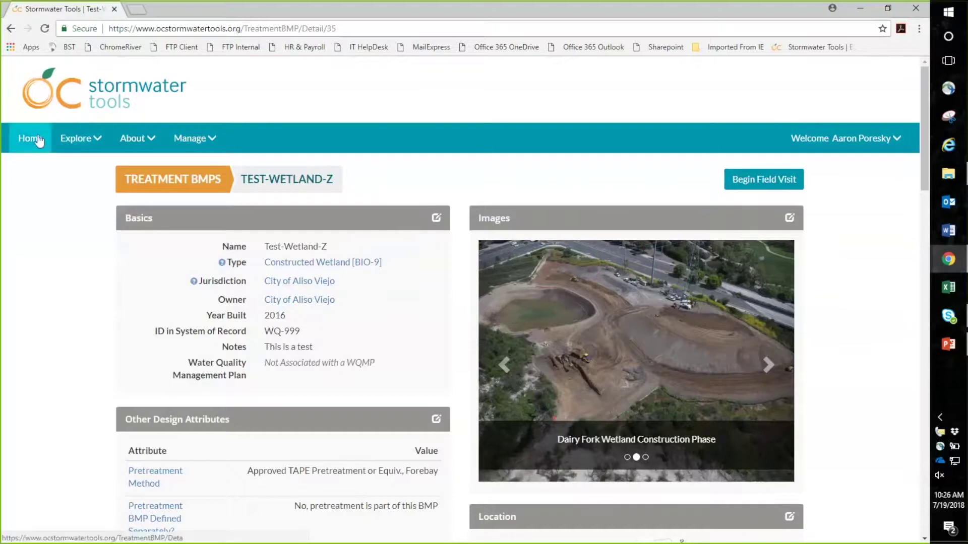
# Step: From the home page, open Find a BMP and examine the map around the large BMP cluster near Laguna Niguel
pyautogui.click(38, 140)
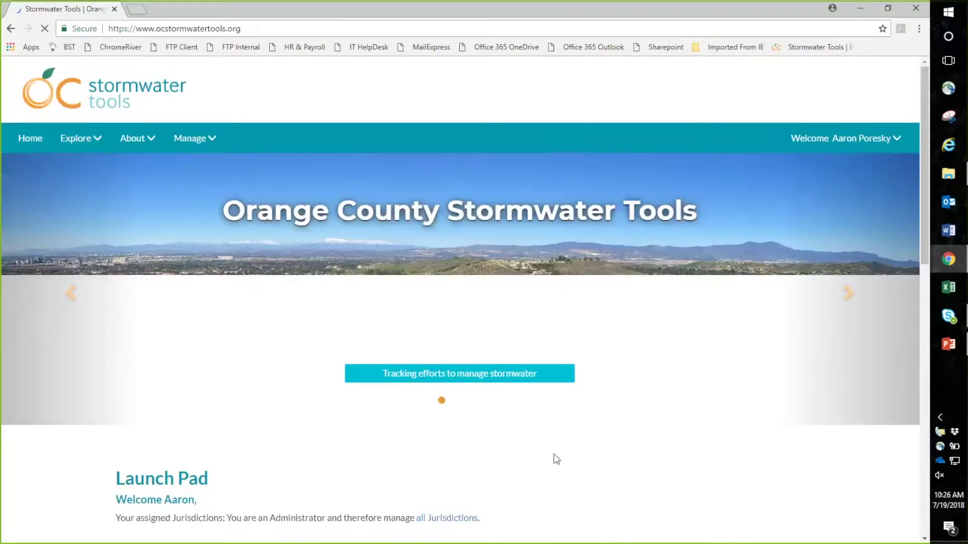
pyautogui.scroll(-3, 568, 447)
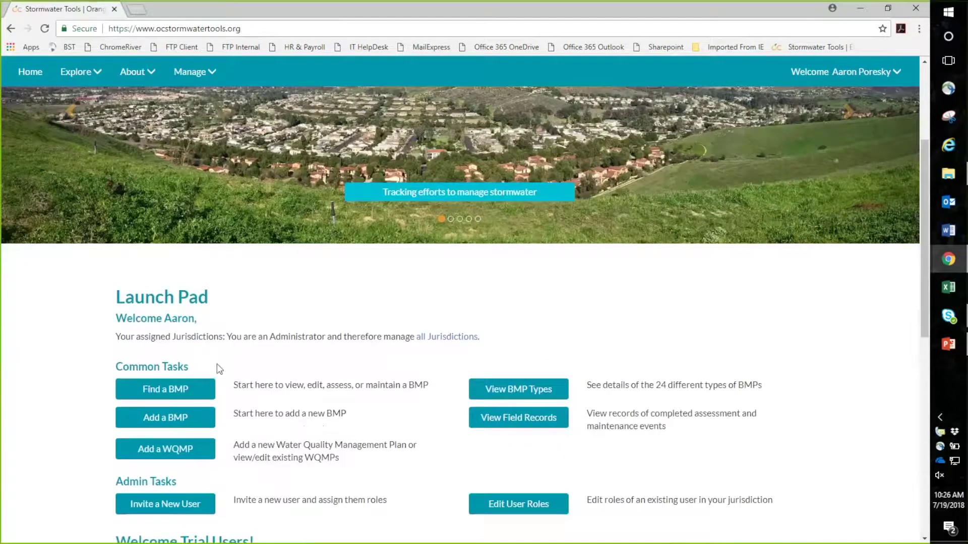
pyautogui.click(187, 392)
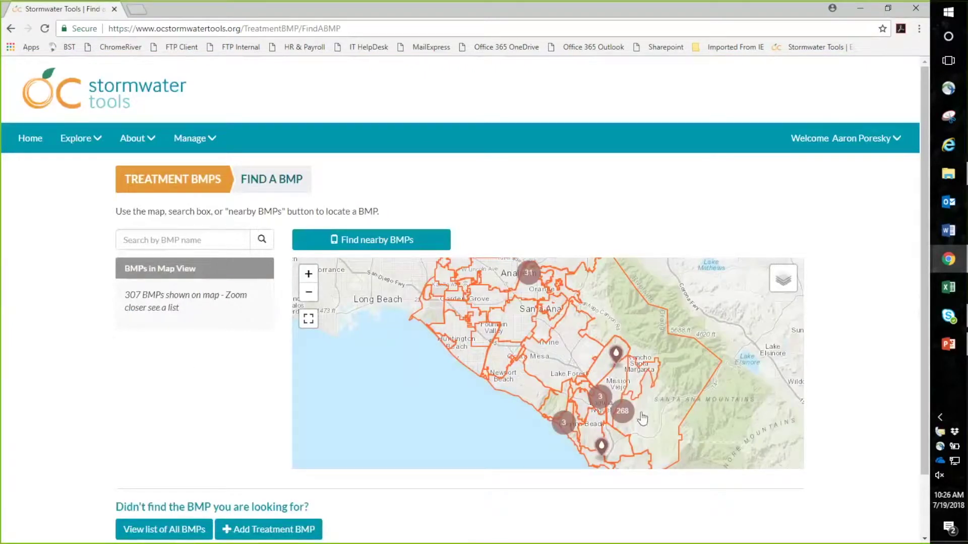
pyautogui.click(623, 411)
pyautogui.scroll(3, 485, 361)
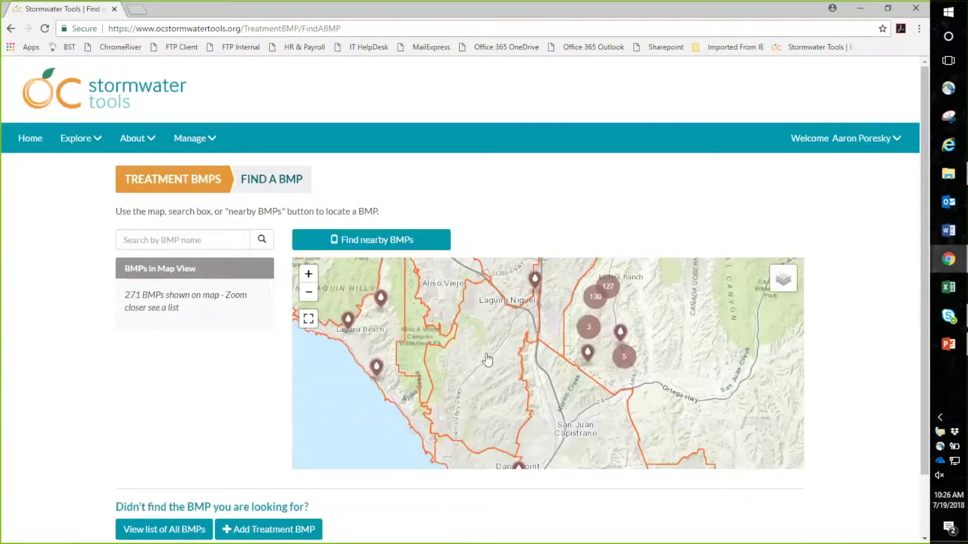
pyautogui.scroll(-1, 242, 377)
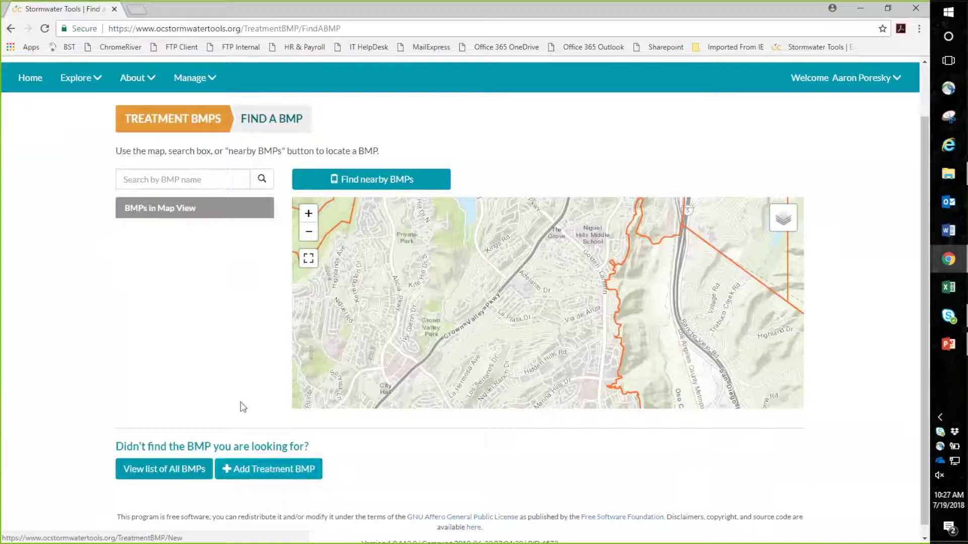
pyautogui.scroll(1, 240, 404)
# Step: Return to the home page, open the form for adding a new BMP and review its fields
pyautogui.click(26, 146)
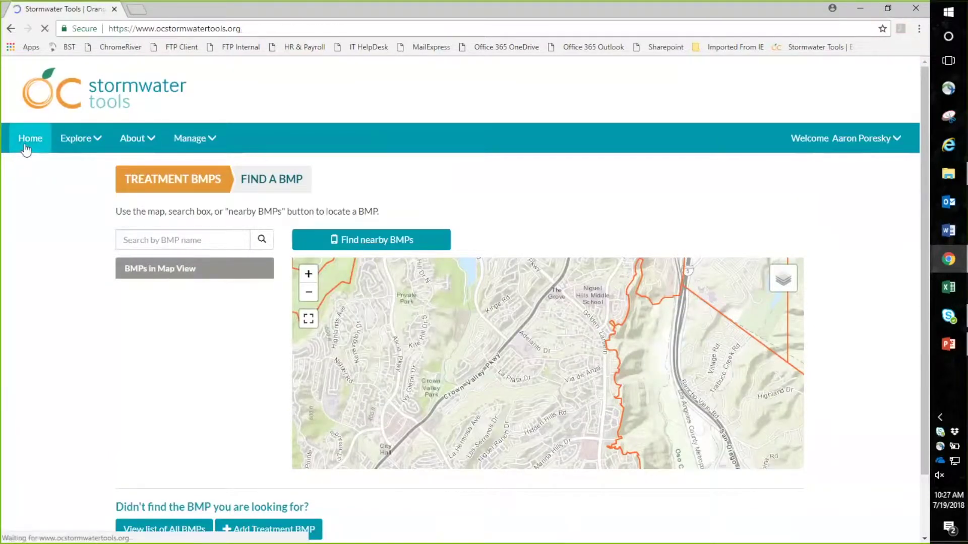
pyautogui.scroll(-5, 138, 308)
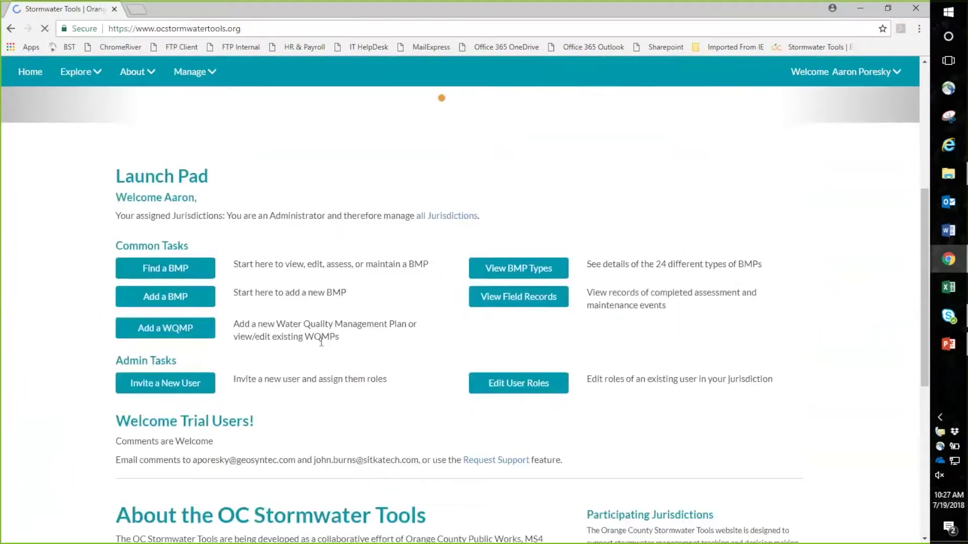
pyautogui.click(183, 300)
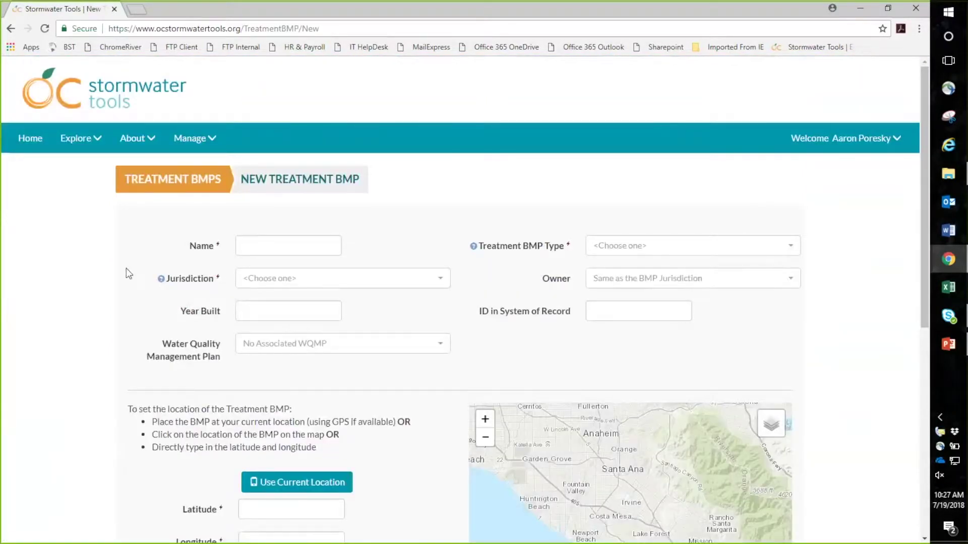
pyautogui.scroll(-1, 75, 304)
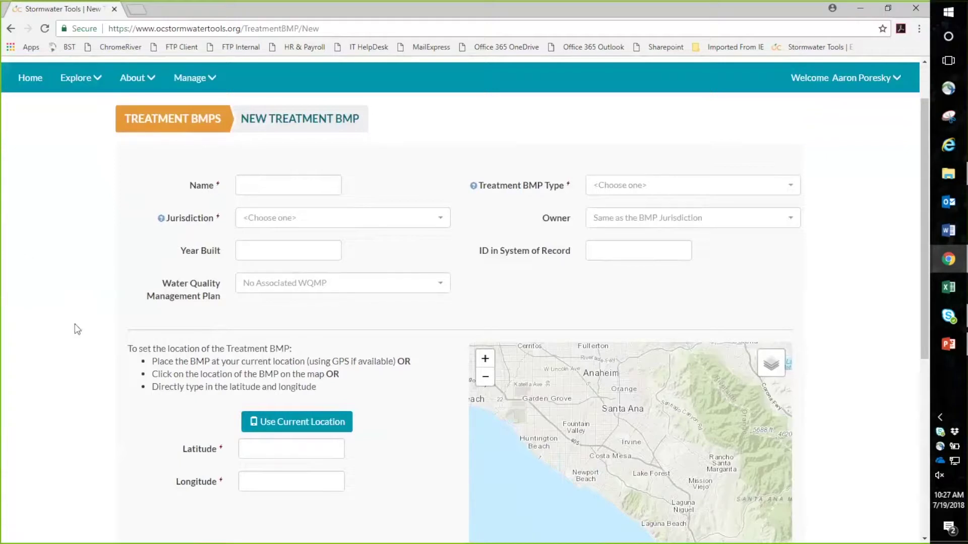
pyautogui.scroll(-1, 85, 302)
pyautogui.scroll(1, 96, 309)
pyautogui.scroll(1, 689, 496)
# Step: Set the new treatment BMP's latitude and longitude from the current location
pyautogui.moveTo(688, 501); pyautogui.dragTo(622, 425)
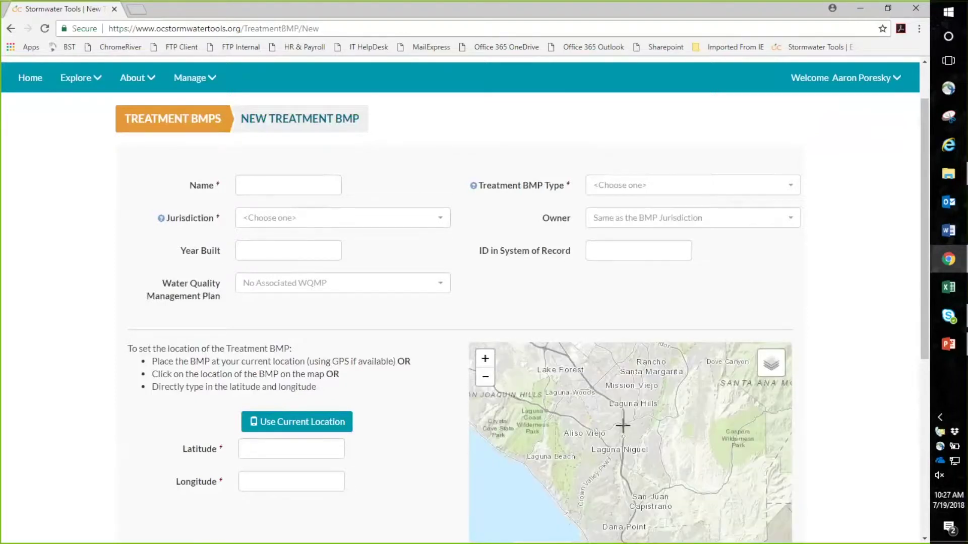
pyautogui.scroll(-1, 540, 332)
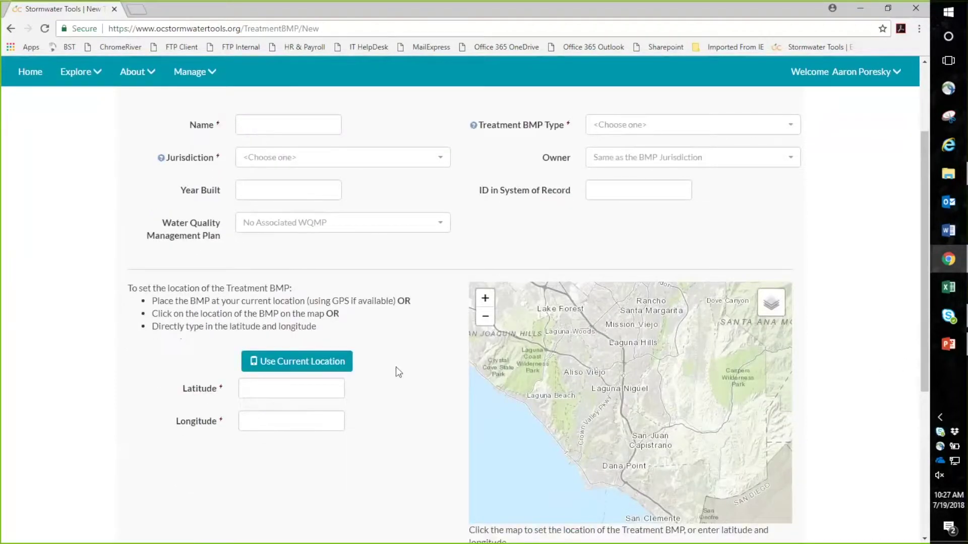
pyautogui.click(322, 365)
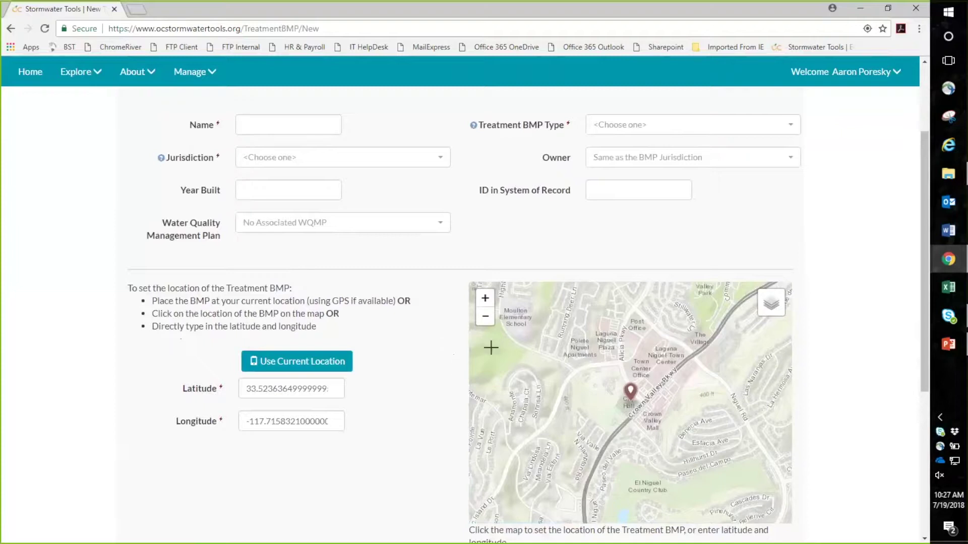
# Step: Place the BMP pin on the map just west of City Hall, at about 33.5233, -117.7177
pyautogui.moveTo(620, 409); pyautogui.dragTo(624, 403)
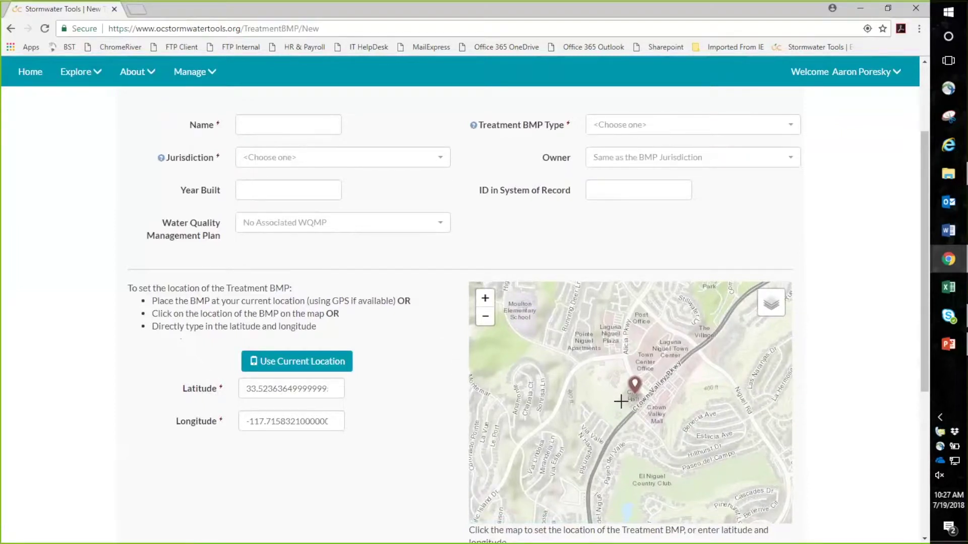
pyautogui.click(620, 401)
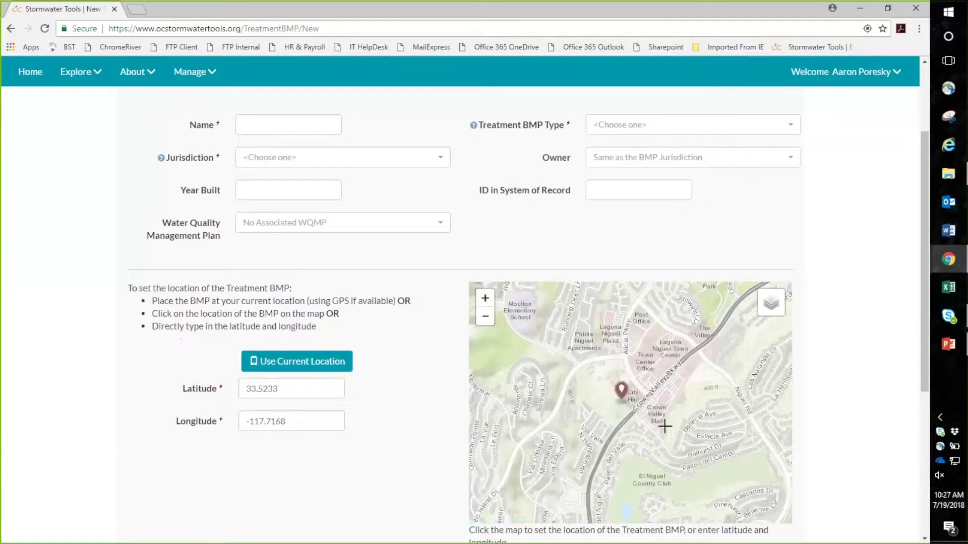
pyautogui.click(608, 400)
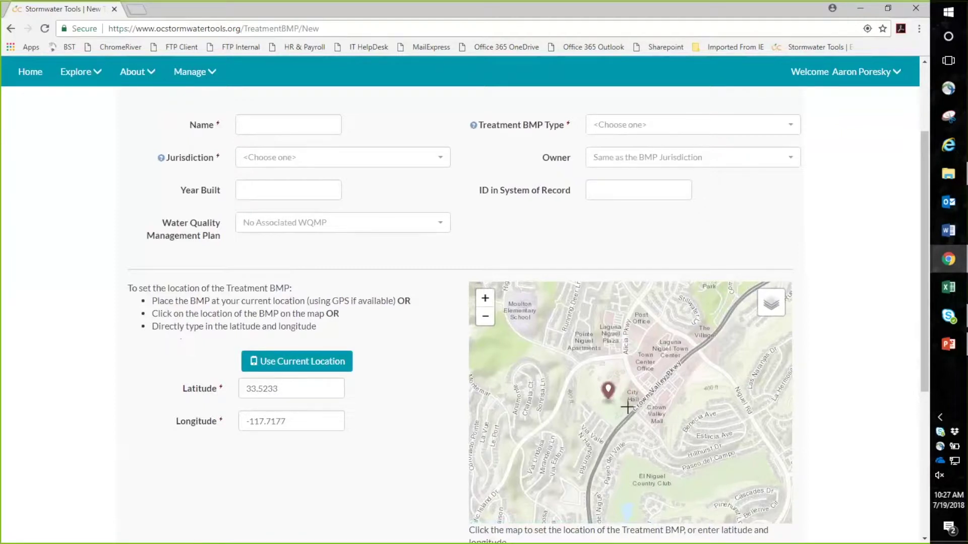
# Step: Switch the map to aerial imagery and place the BMP pin in the parking lot beside Laguna Niguel Library, at about 33.5227, -117.7173
pyautogui.scroll(1, 626, 409)
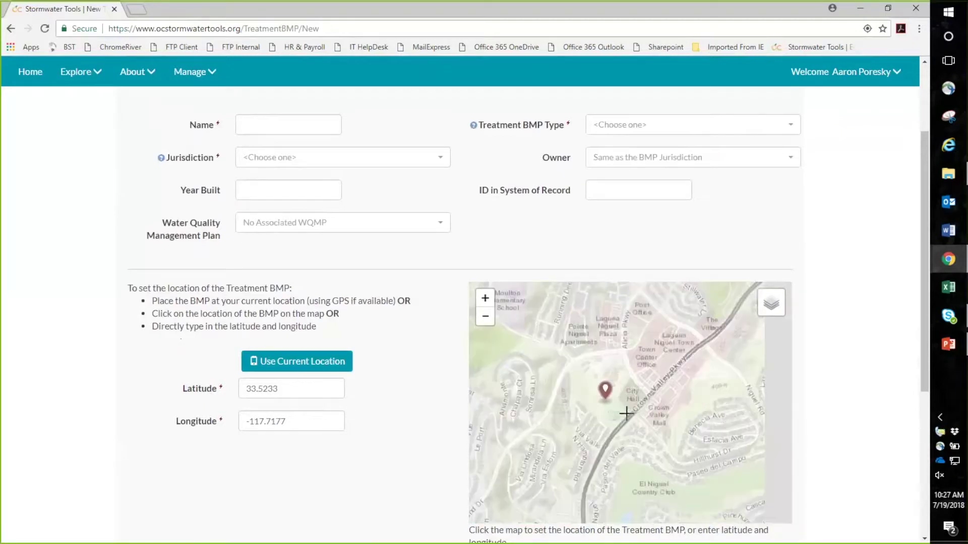
pyautogui.scroll(2, 627, 414)
pyautogui.moveTo(768, 307)
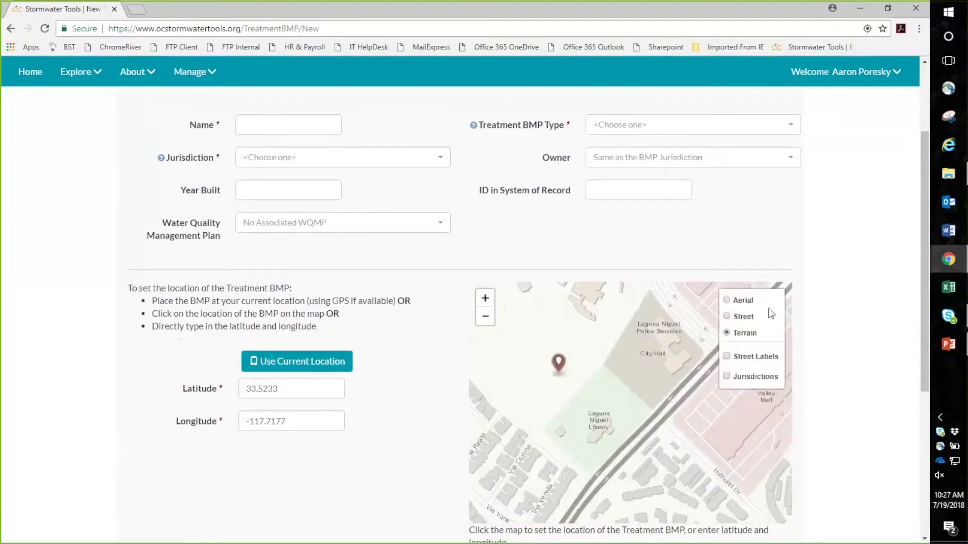
pyautogui.click(727, 300)
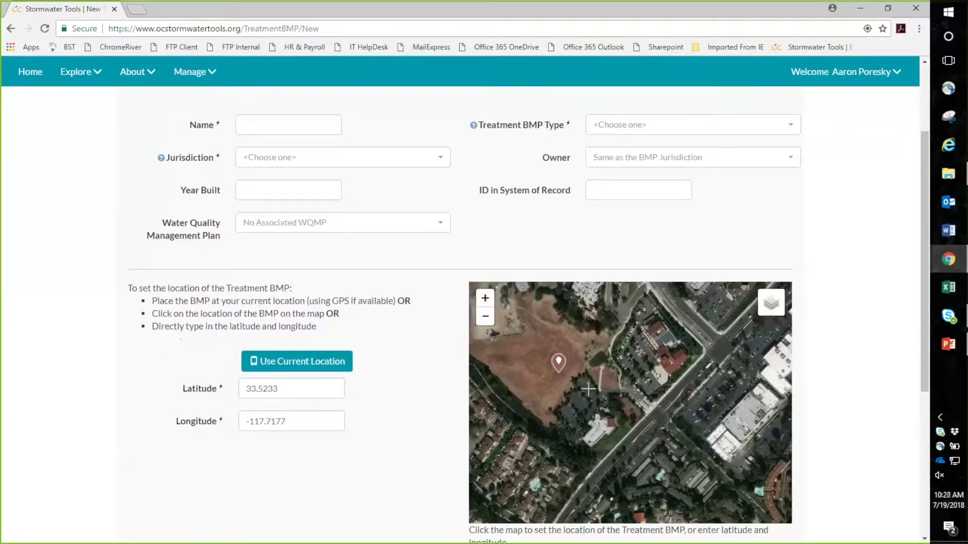
pyautogui.scroll(3, 588, 388)
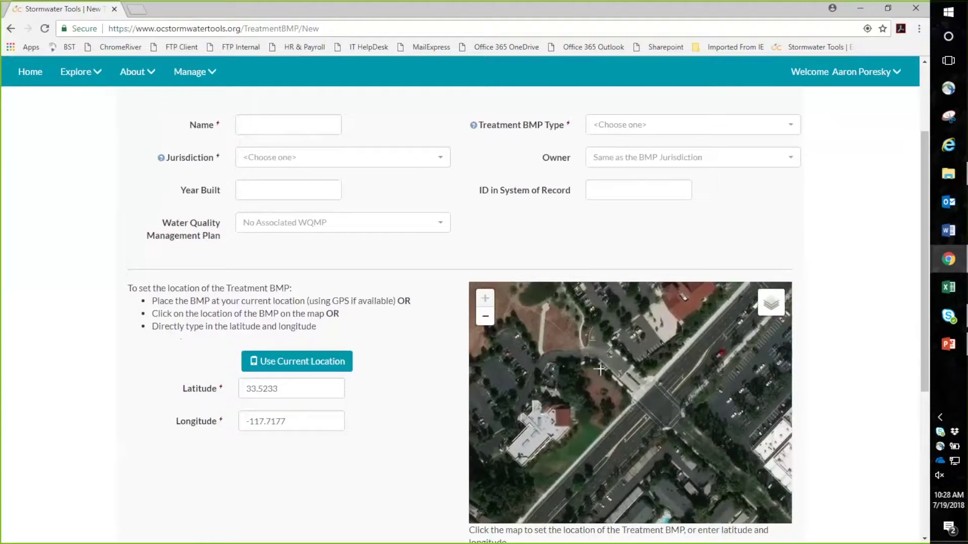
pyautogui.click(528, 402)
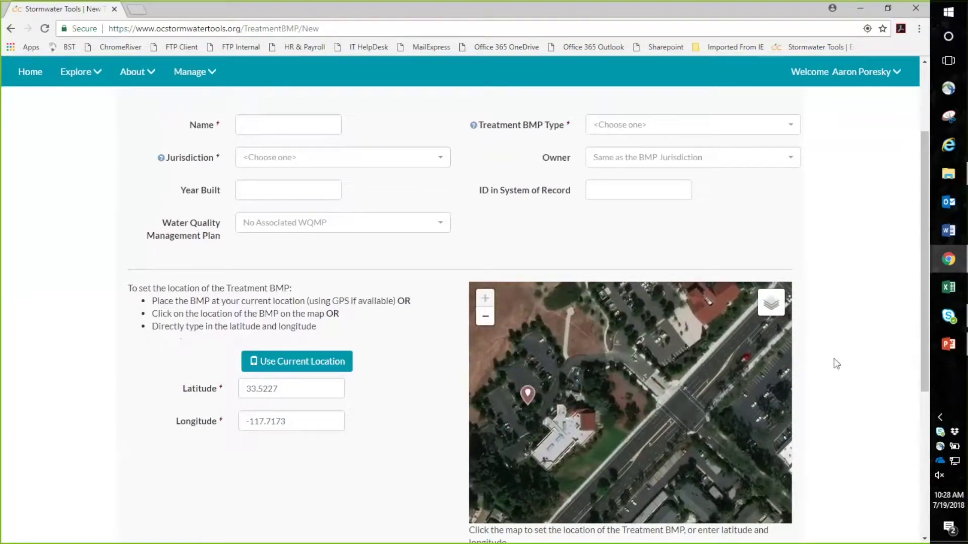
# Step: Name the new treatment BMP "Test-LNParkinng"
pyautogui.scroll(-5, 842, 359)
pyautogui.scroll(7, 843, 360)
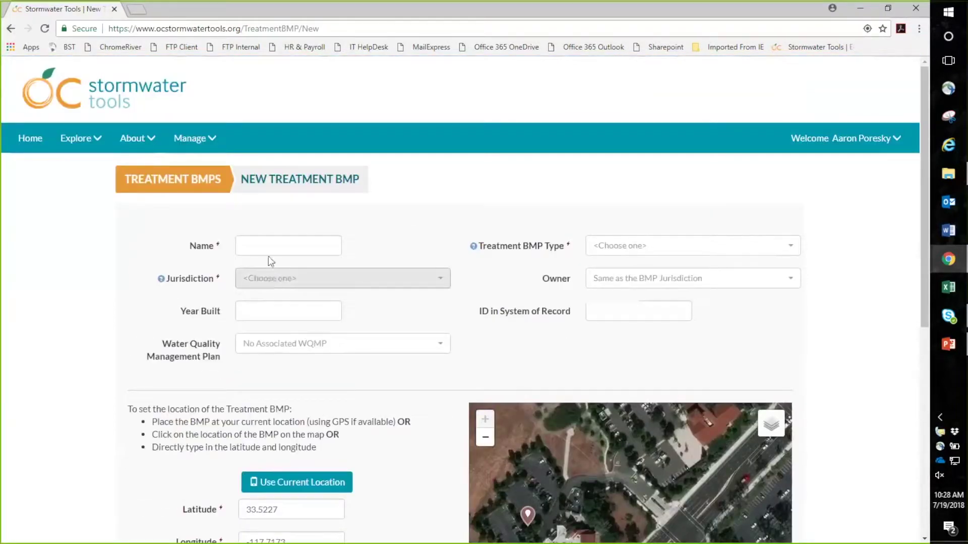
pyautogui.click(269, 250)
pyautogui.write('Test')
pyautogui.write('-')
pyautogui.write('LI')
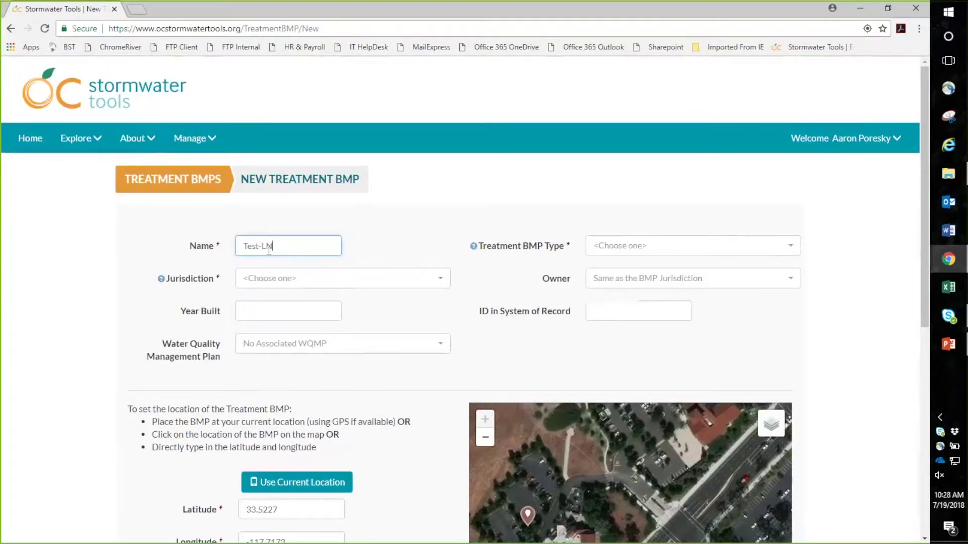
pyautogui.write('Parkinng')
# Step: Set the treatment BMP type to Bioinfiltration (bioretention with underdrain) [BIO-1] and the jurisdiction to City of Laguna Niguel
pyautogui.click(698, 253)
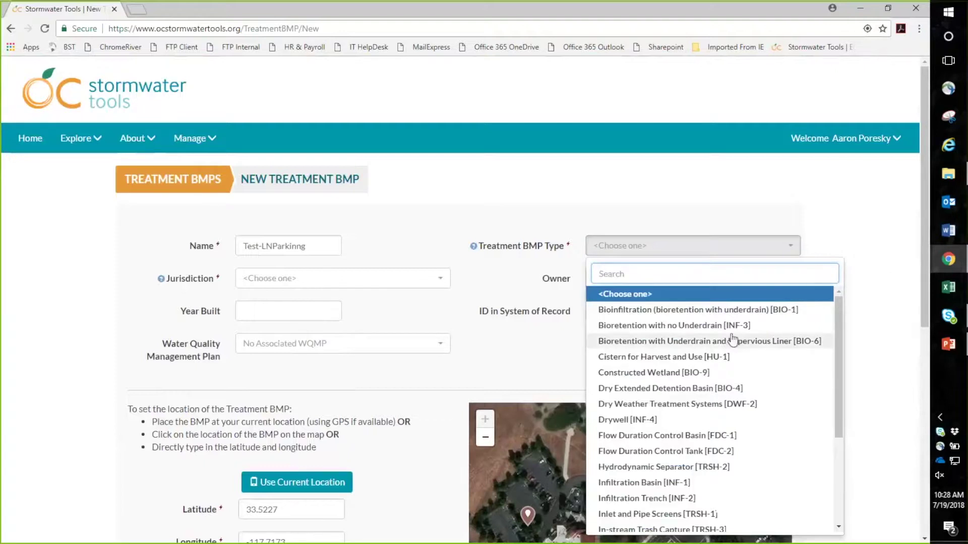
pyautogui.click(722, 313)
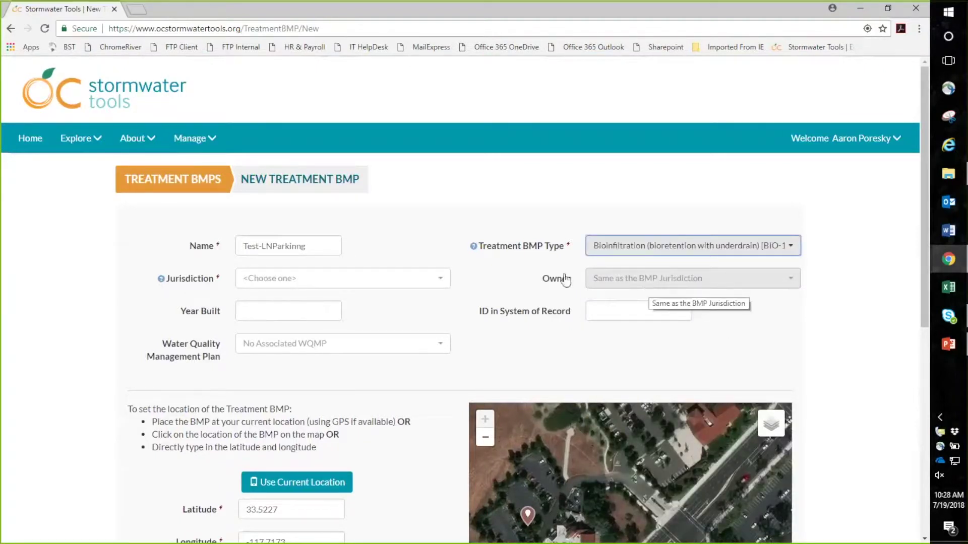
pyautogui.click(360, 286)
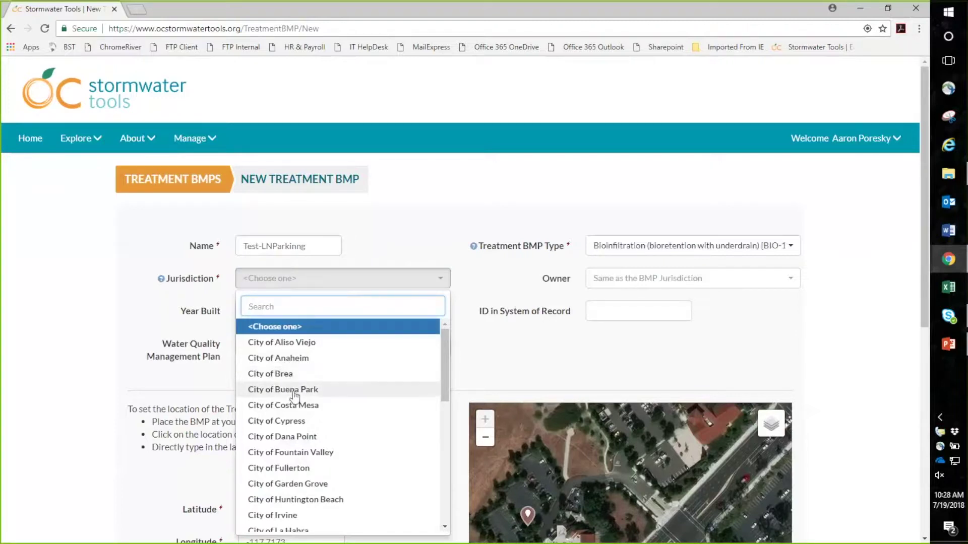
pyautogui.scroll(-3, 300, 376)
pyautogui.scroll(-5, 309, 407)
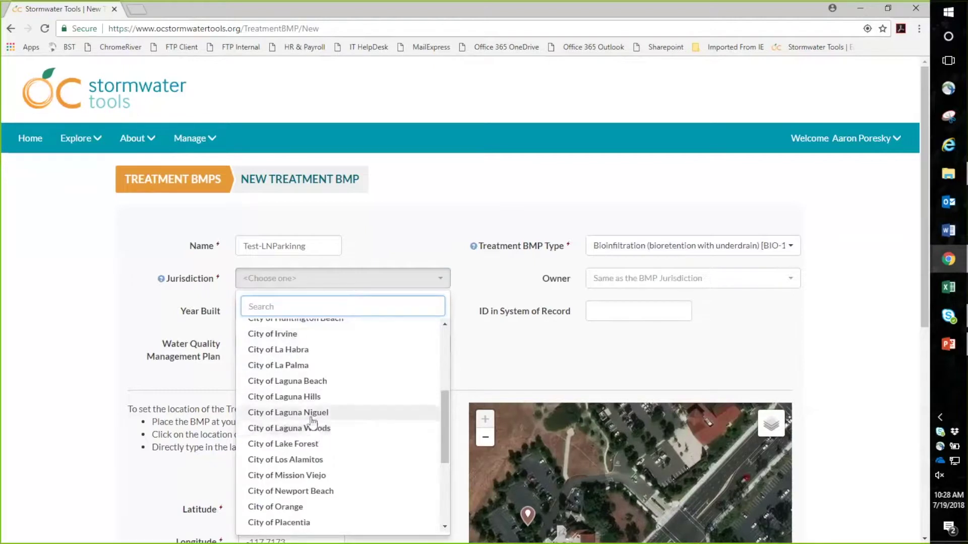
pyautogui.click(300, 413)
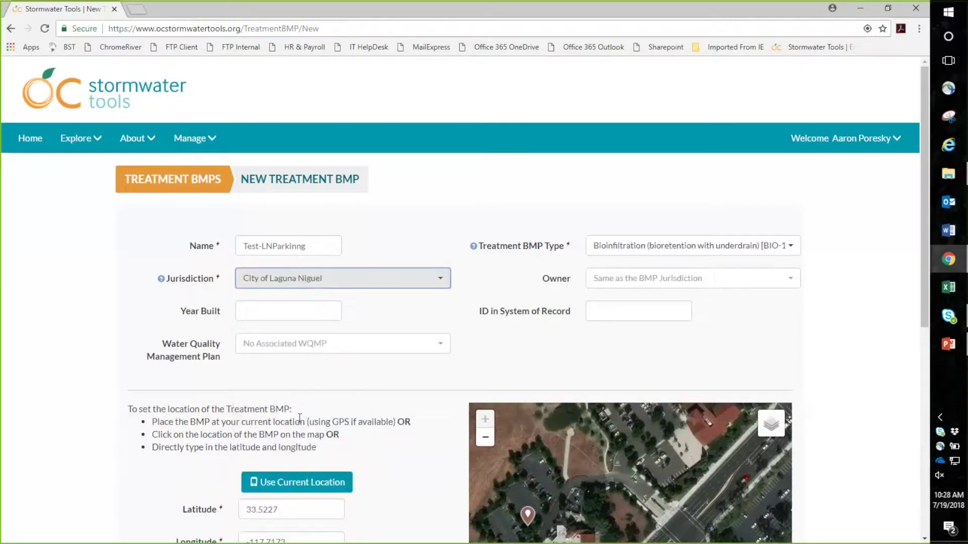
# Step: Look through the available BMP owners, including the private owner options, and leave the selection as Same as the BMP Jurisdiction
pyautogui.click(612, 283)
pyautogui.click(612, 283)
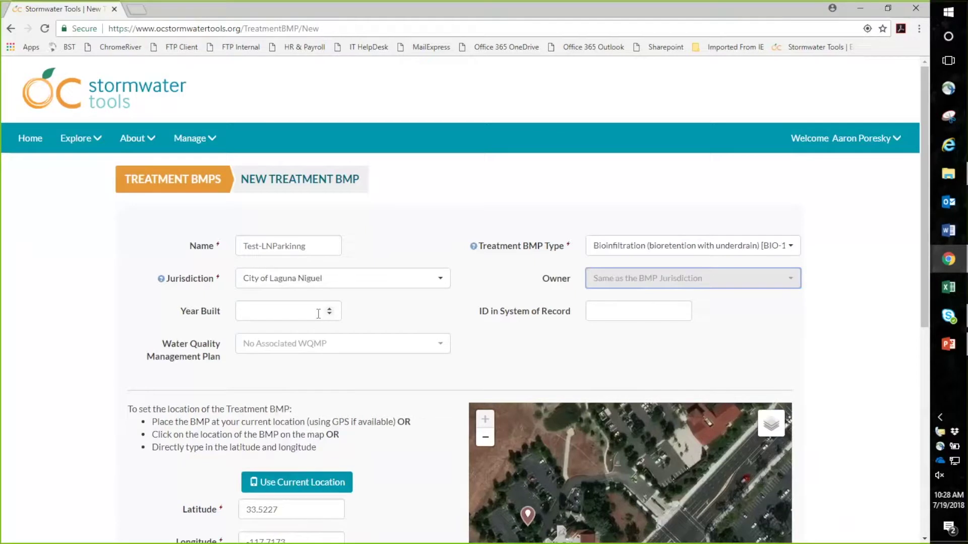
pyautogui.click(625, 282)
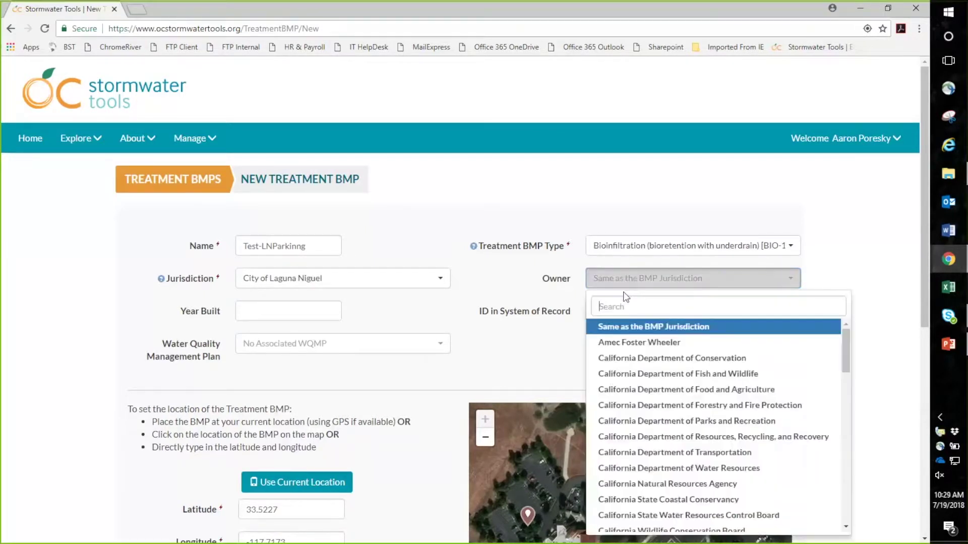
pyautogui.moveTo(846, 353); pyautogui.dragTo(846, 505)
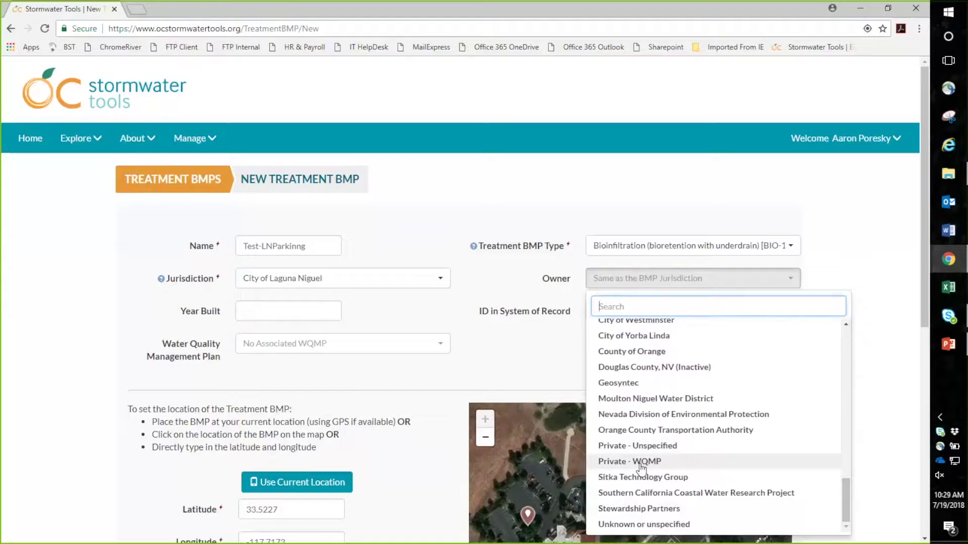
pyautogui.scroll(2, 838, 456)
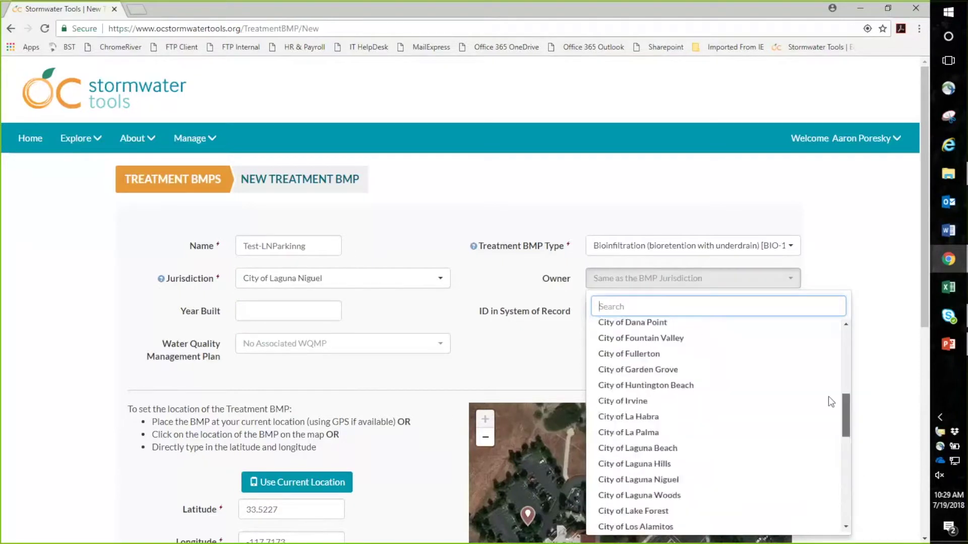
pyautogui.scroll(10, 837, 455)
pyautogui.click(814, 328)
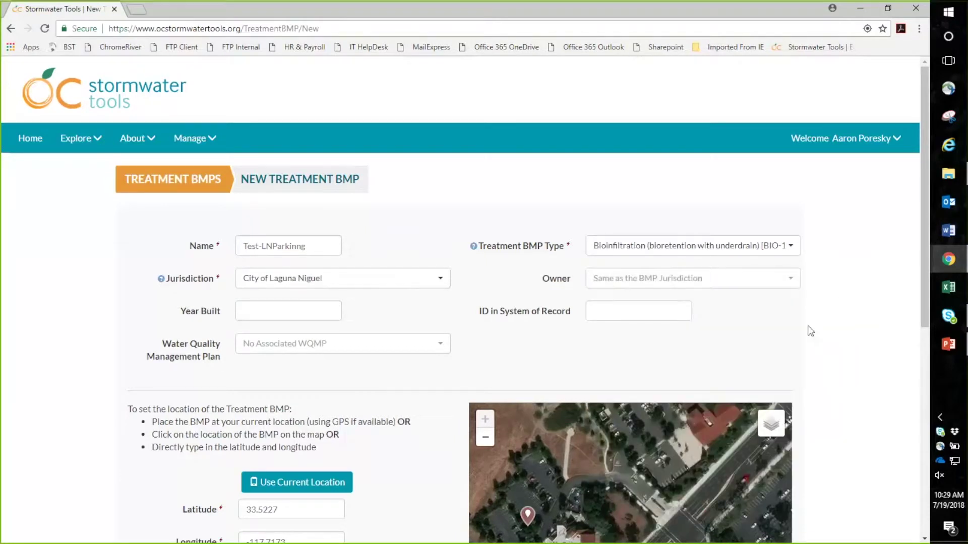
# Step: Set the year built to 2018, look through the water quality management plans, and keep No Associated WQMP
pyautogui.click(283, 311)
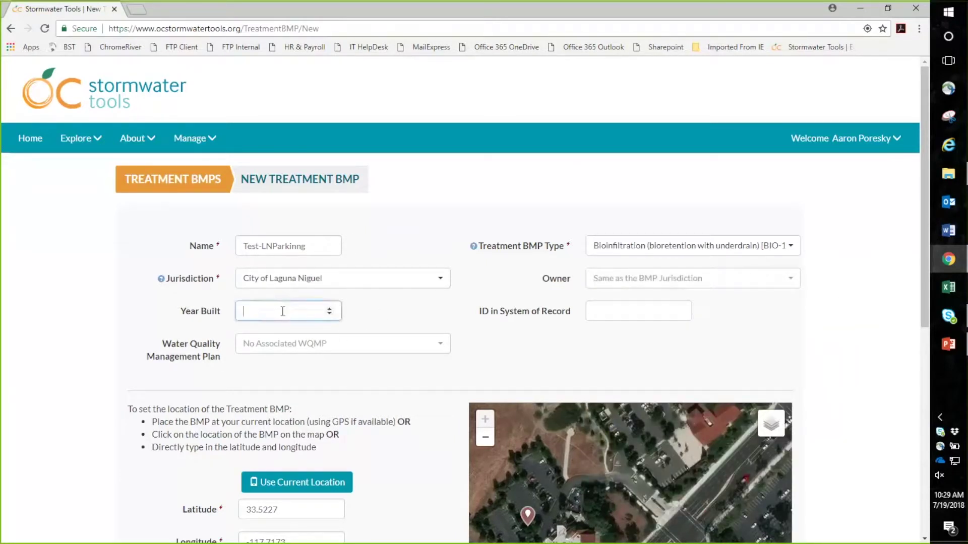
pyautogui.write('2018')
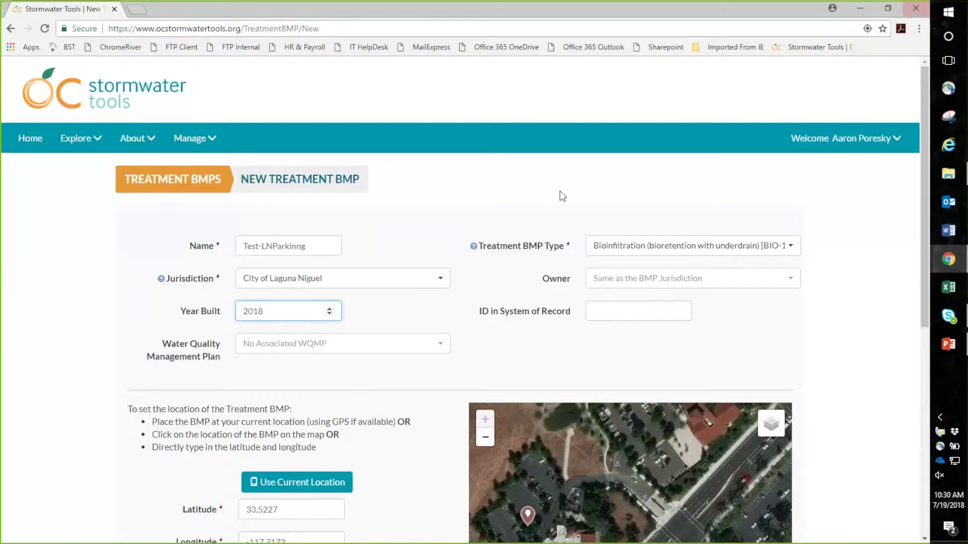
pyautogui.click(380, 348)
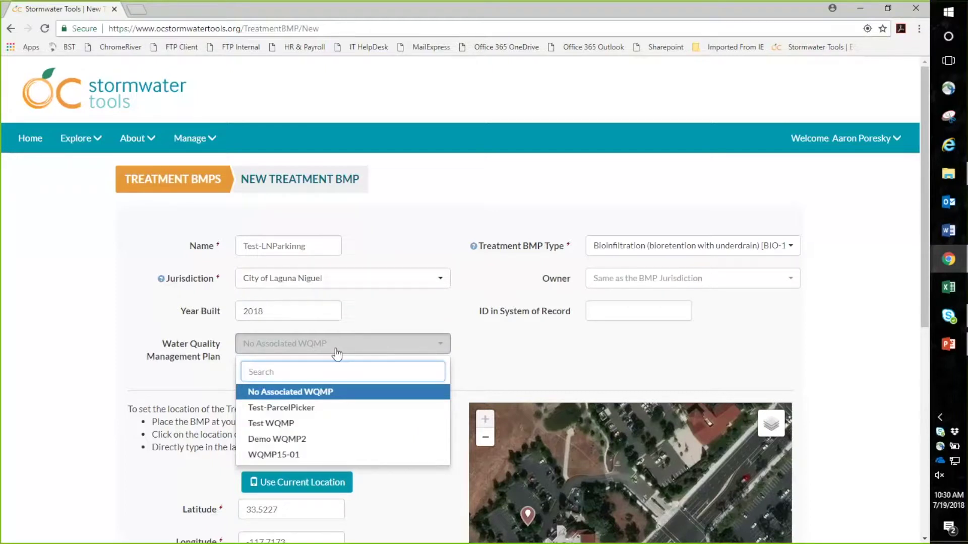
pyautogui.write('de')
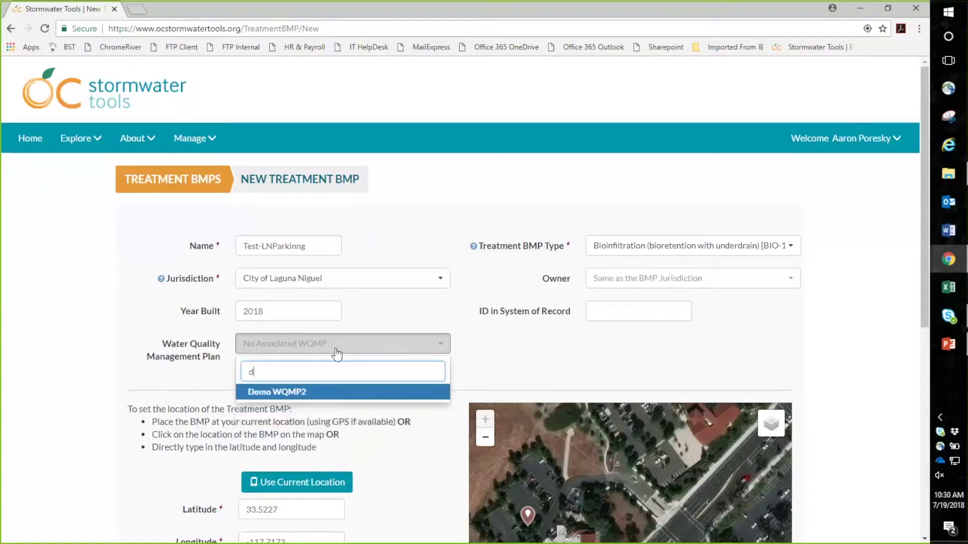
pyautogui.press('BackSpace')
pyautogui.press('BackSpace')
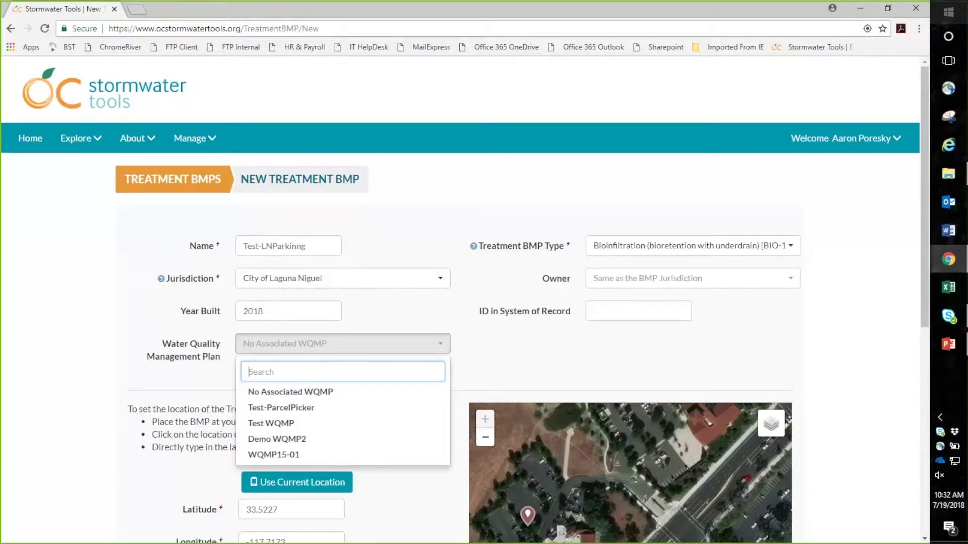
pyautogui.click(308, 391)
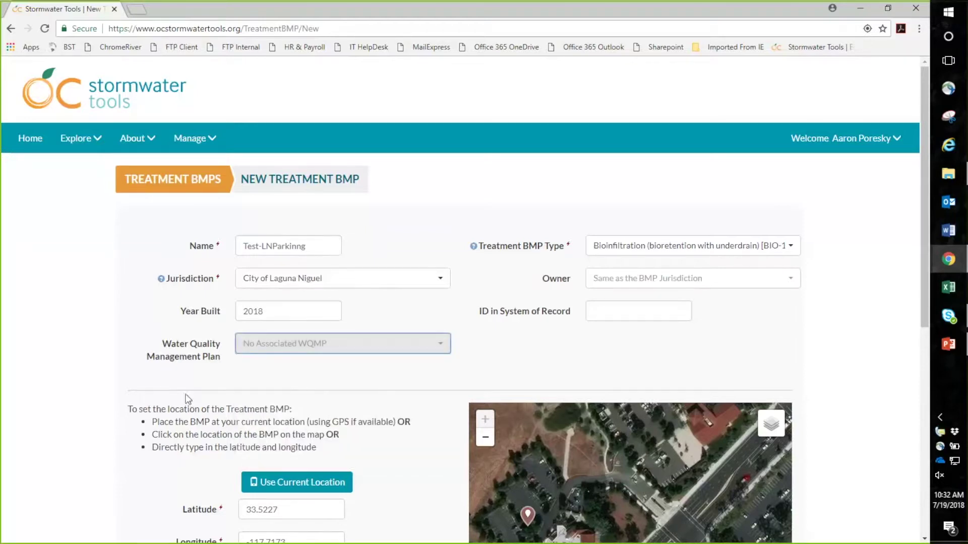
# Step: Add the note "This is demo" and save the new treatment BMP
pyautogui.scroll(-1, 129, 339)
pyautogui.scroll(-6, 129, 338)
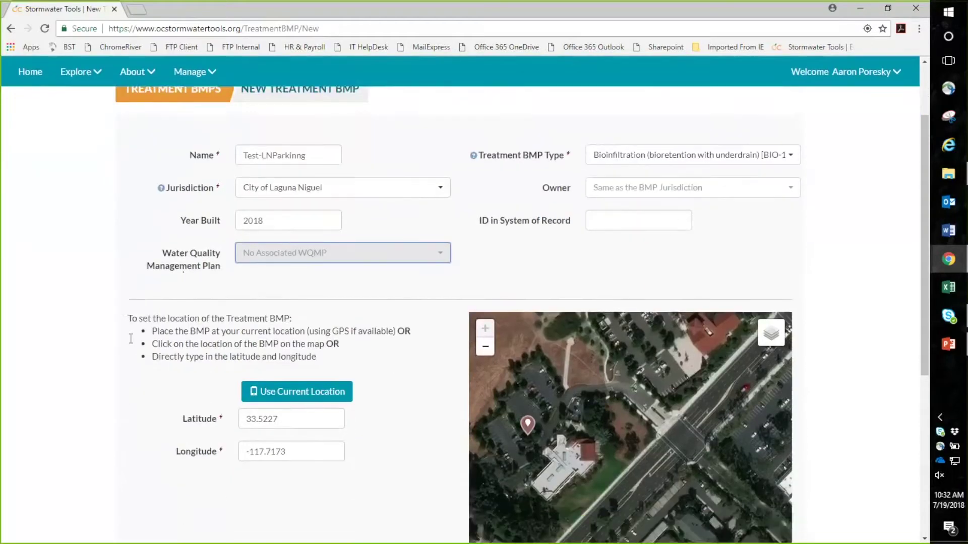
pyautogui.click(309, 432)
pyautogui.write('This is demo')
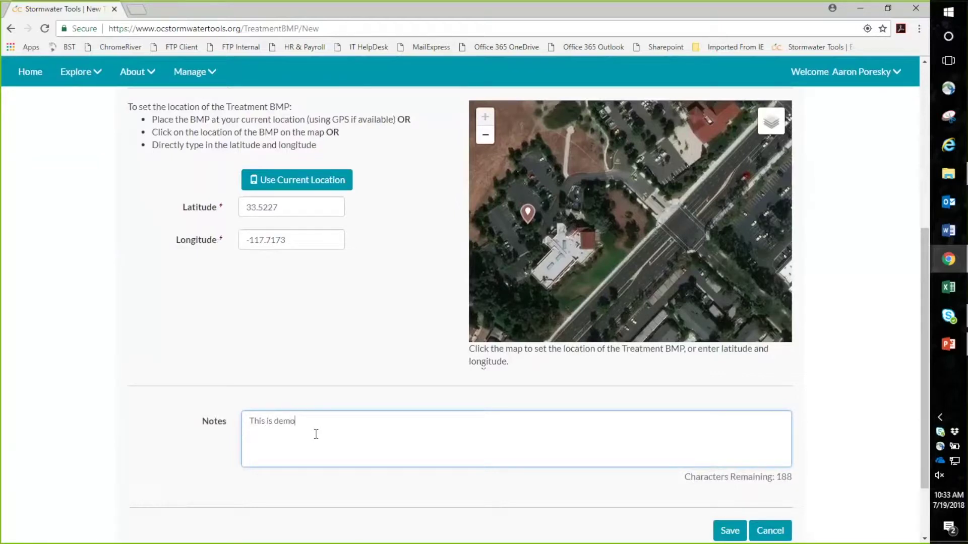
pyautogui.click(733, 537)
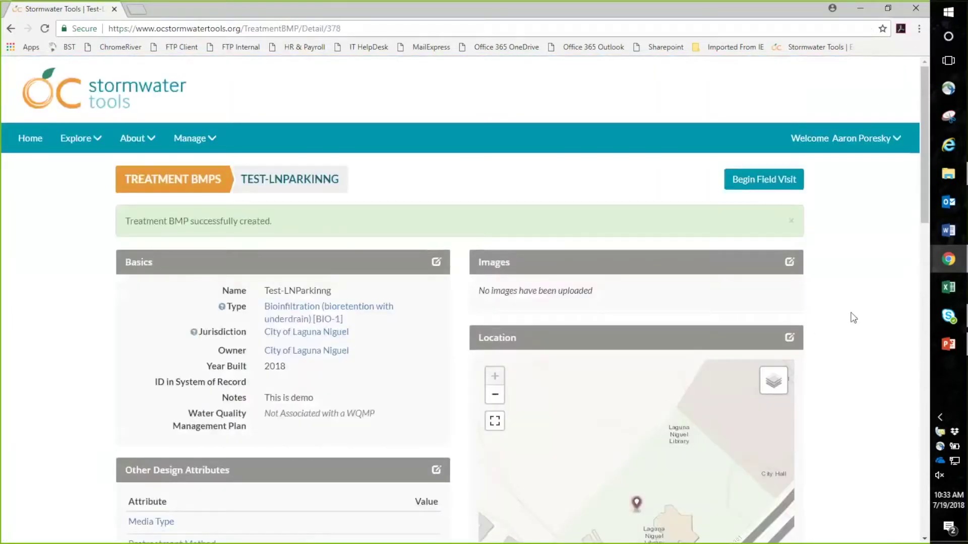
# Step: Look over the new BMP's detail page, check its photo upload page, and return to the details without uploading anything
pyautogui.scroll(-3, 855, 323)
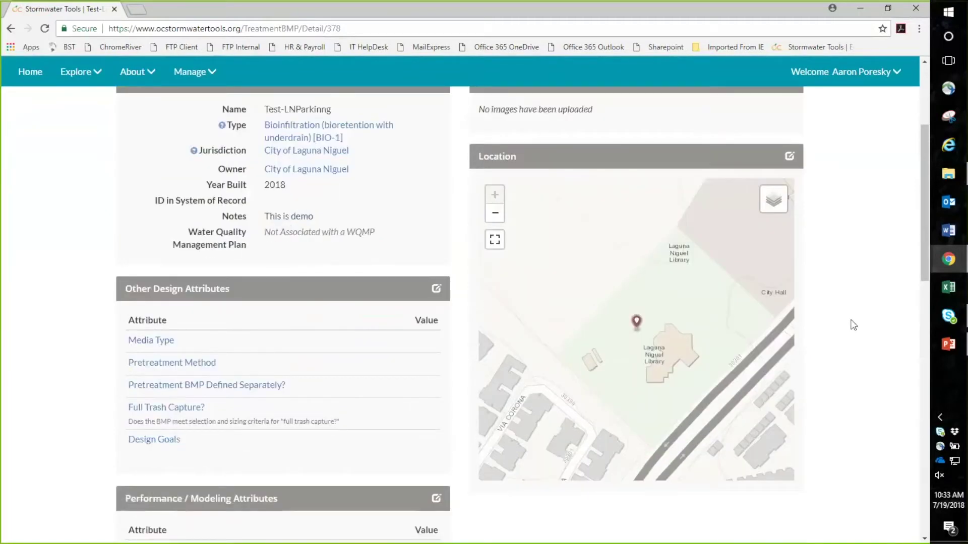
pyautogui.scroll(3, 829, 307)
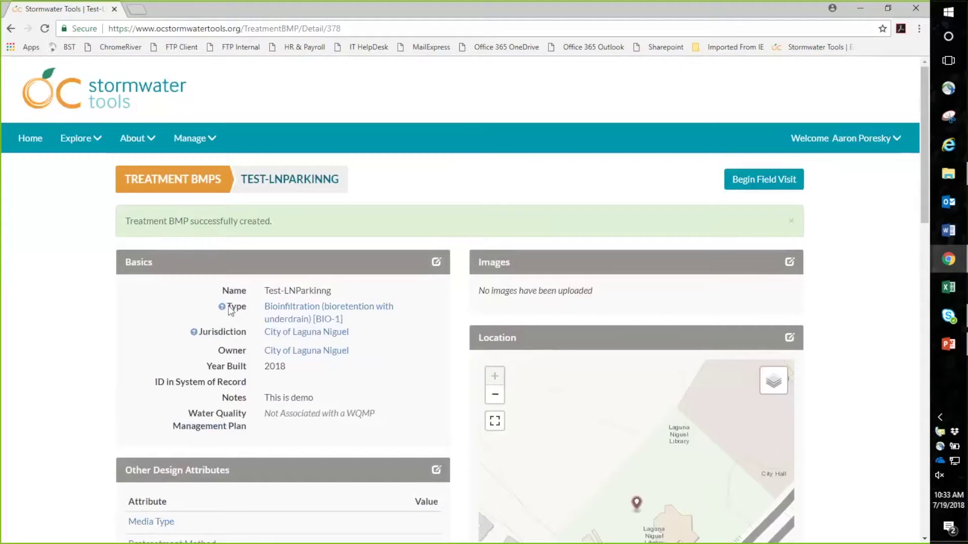
pyautogui.click(788, 266)
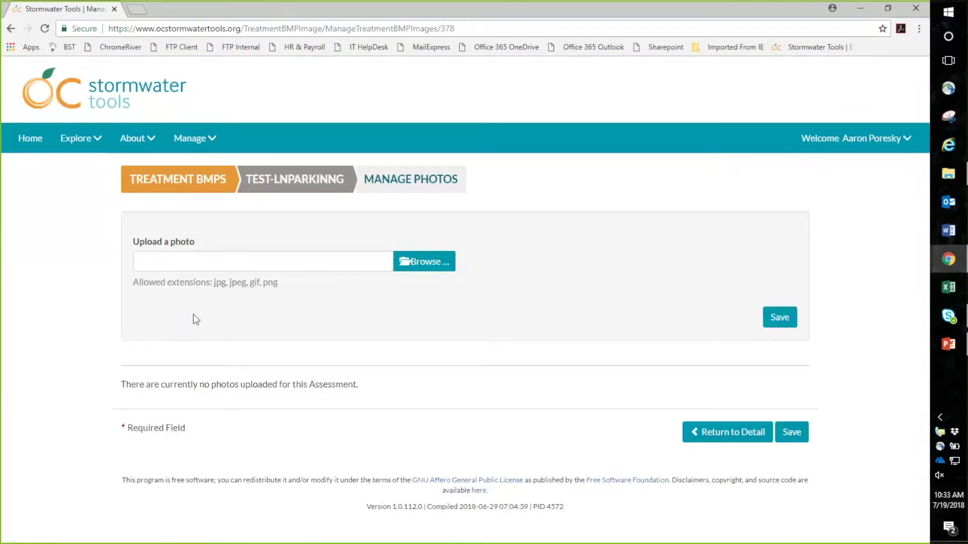
pyautogui.click(11, 29)
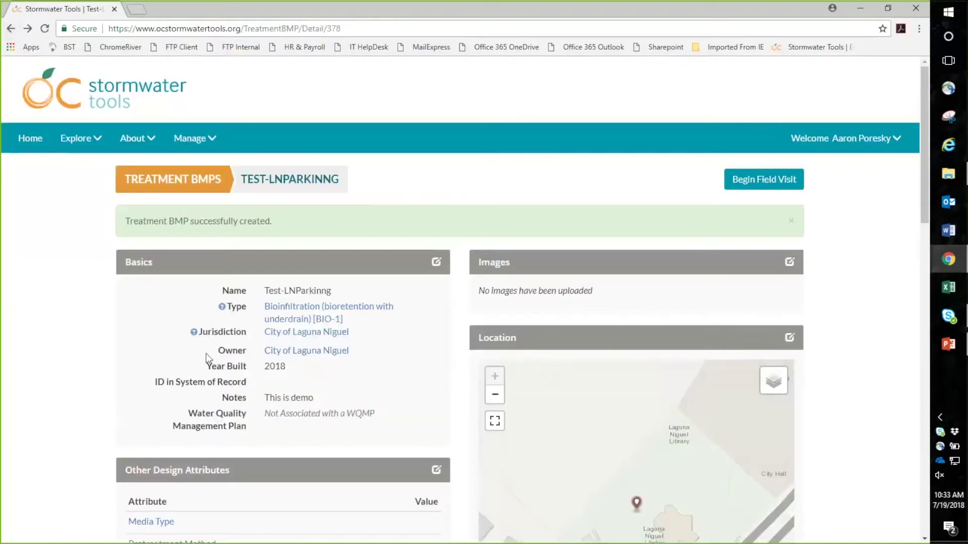
# Step: Open the Other Design Attributes for editing, review the media, pretreatment, trash capture and design goal options, and save without selecting any
pyautogui.scroll(-3, 153, 372)
pyautogui.scroll(-2, 153, 372)
pyautogui.click(436, 168)
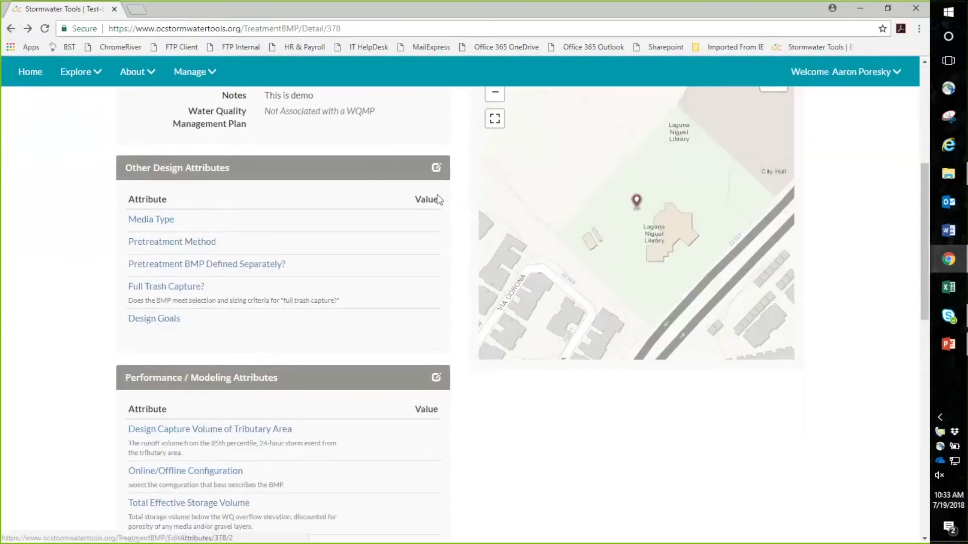
pyautogui.scroll(-5, 501, 241)
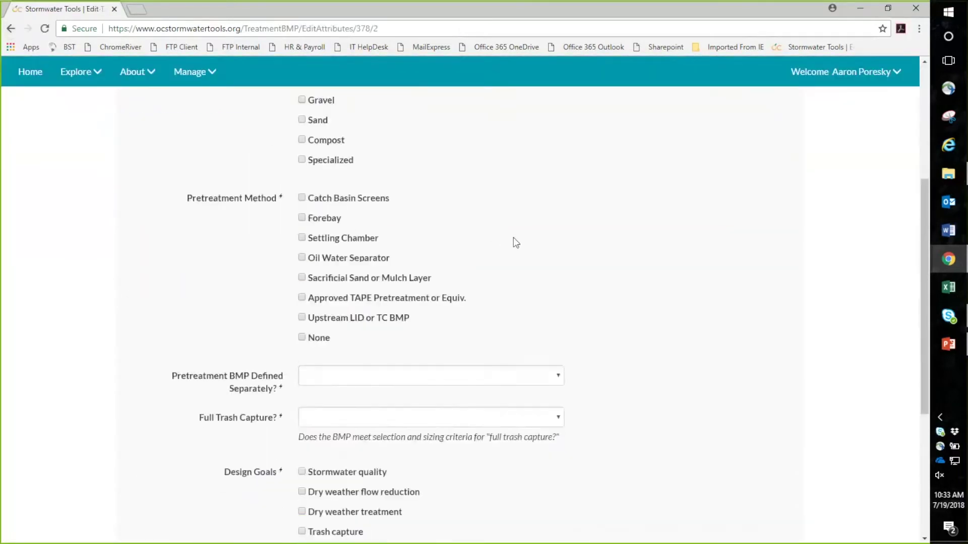
pyautogui.scroll(3, 532, 232)
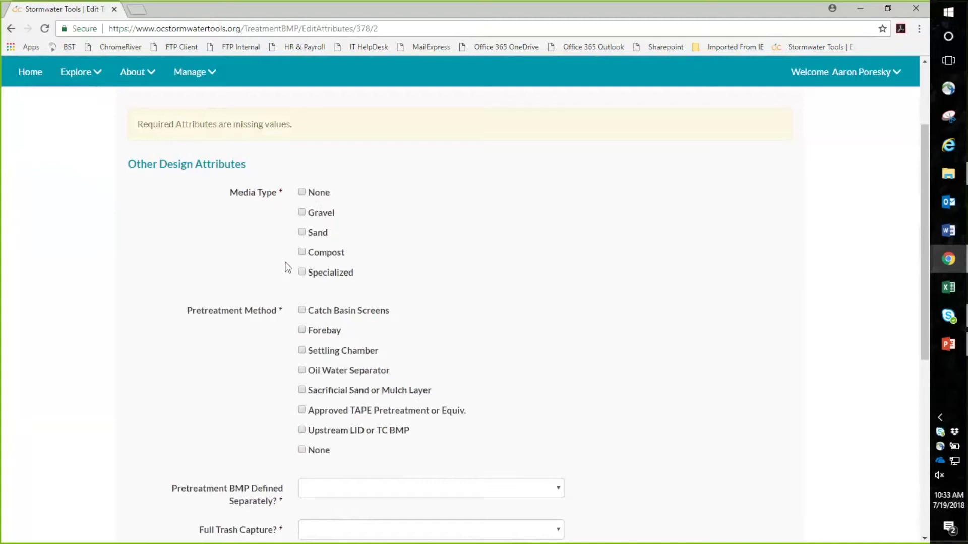
pyautogui.scroll(-1, 285, 265)
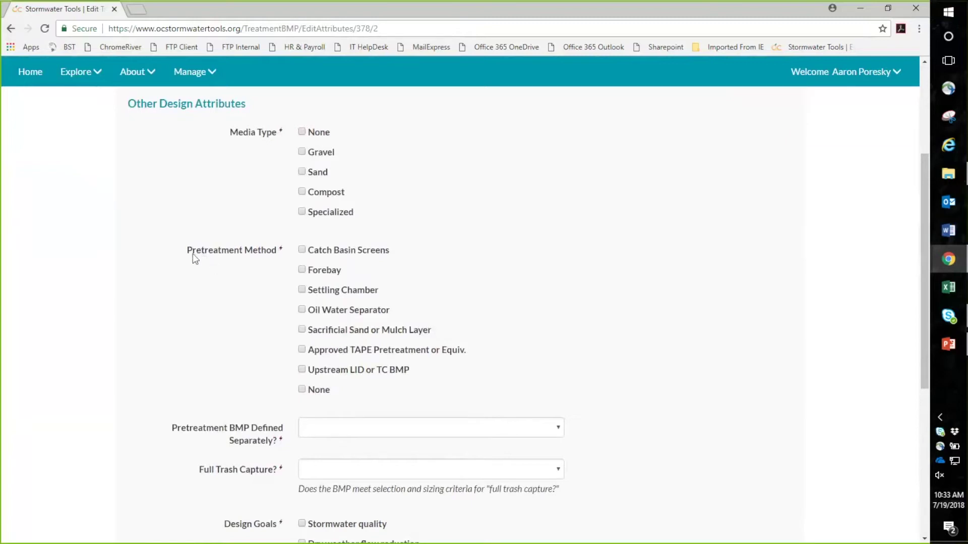
pyautogui.scroll(-3, 193, 253)
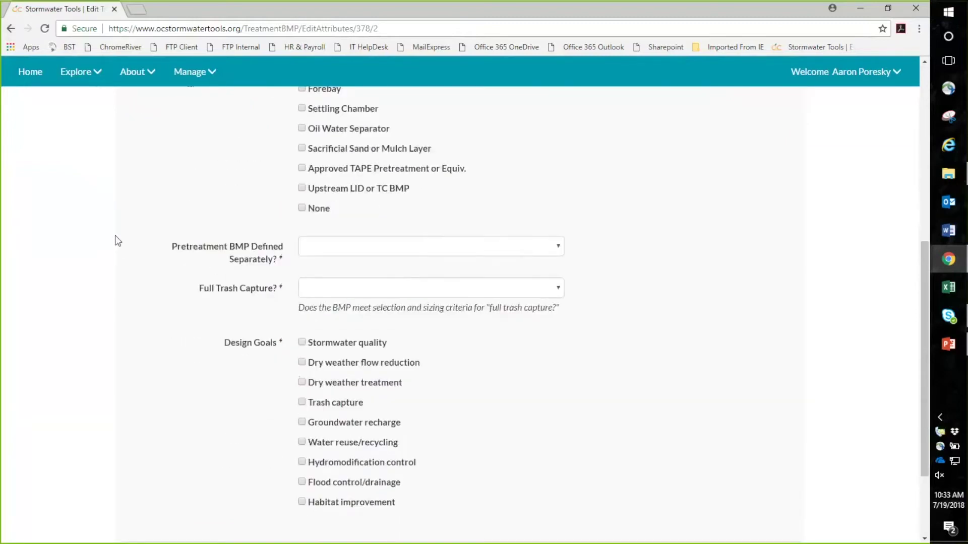
pyautogui.scroll(-2, 117, 240)
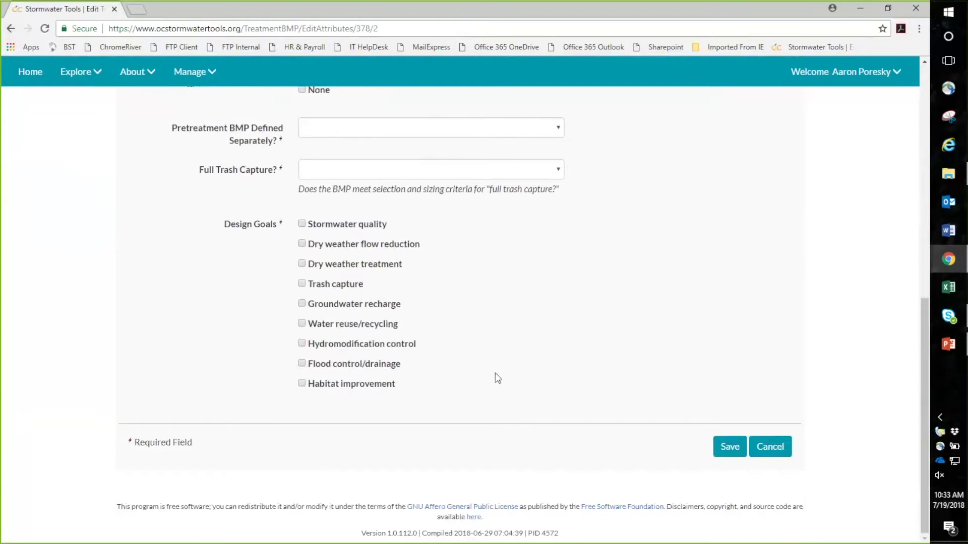
pyautogui.click(723, 449)
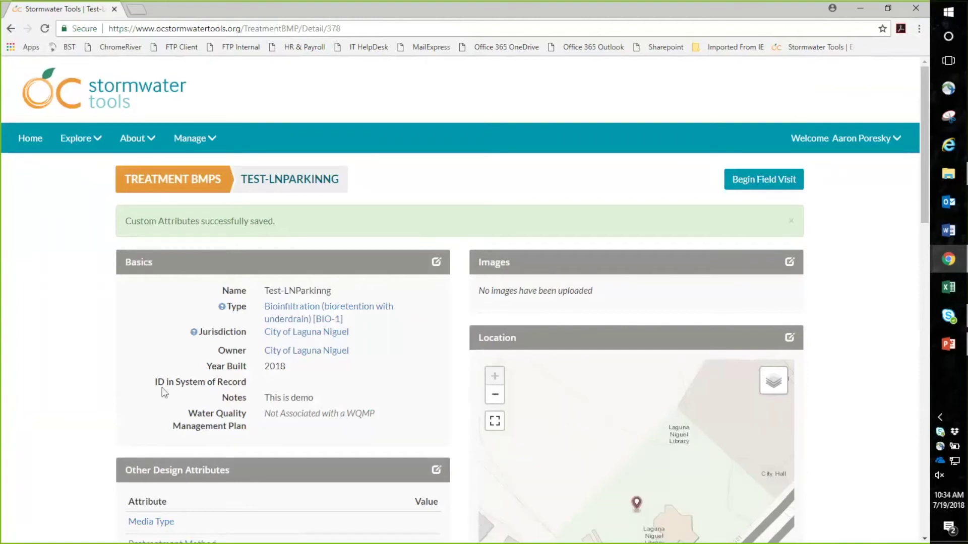
# Step: Examine the BMP's performance and modeling attributes, field visits, funding events, and benchmark and threshold values
pyautogui.scroll(-8, 138, 401)
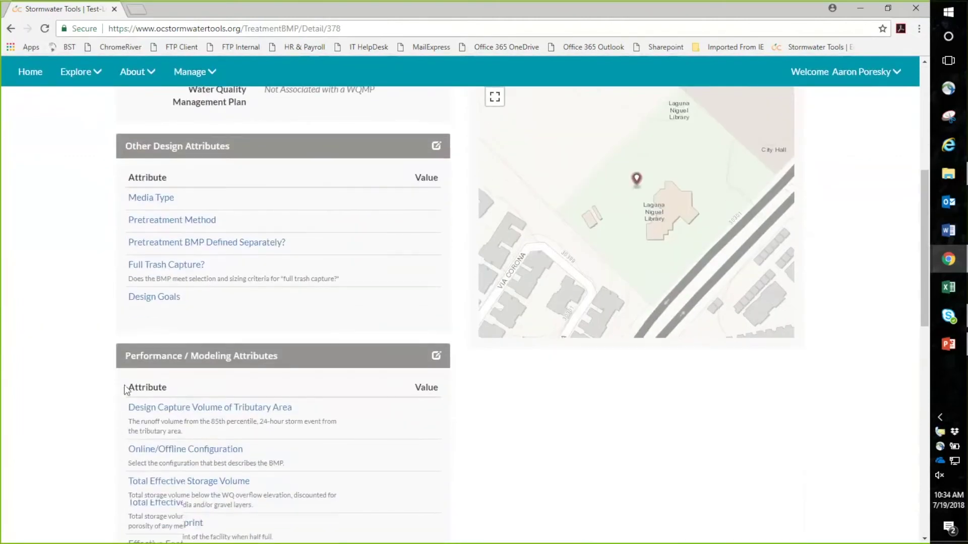
pyautogui.scroll(-1, 100, 333)
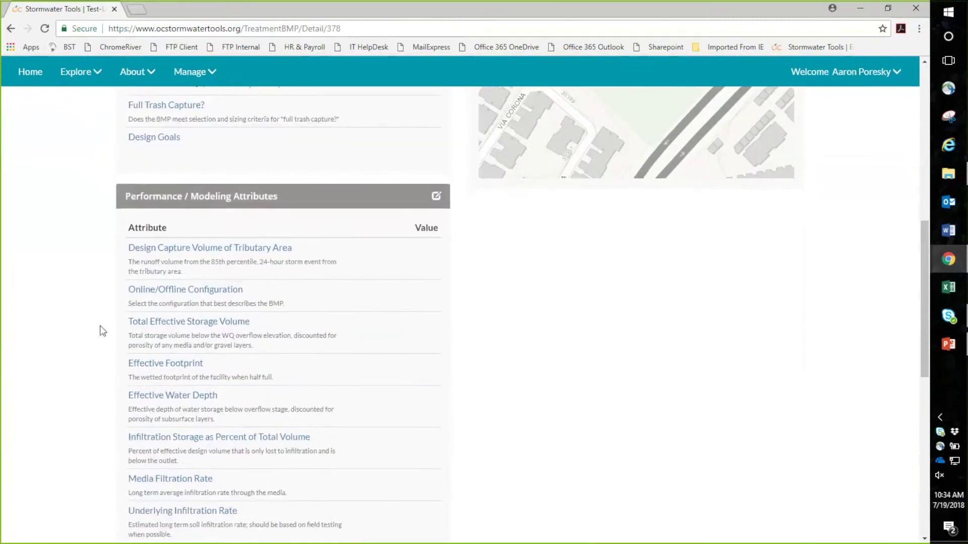
pyautogui.scroll(-6, 105, 335)
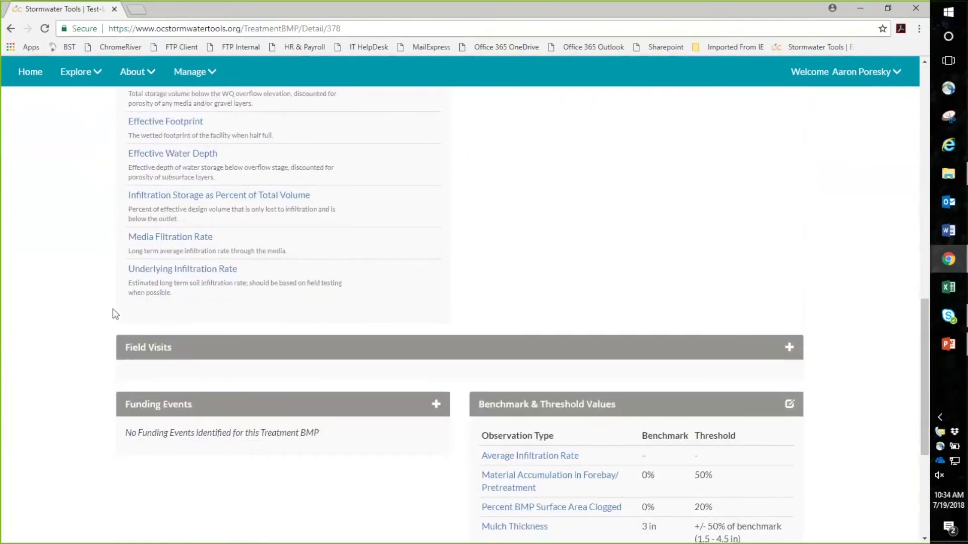
pyautogui.scroll(-3, 99, 312)
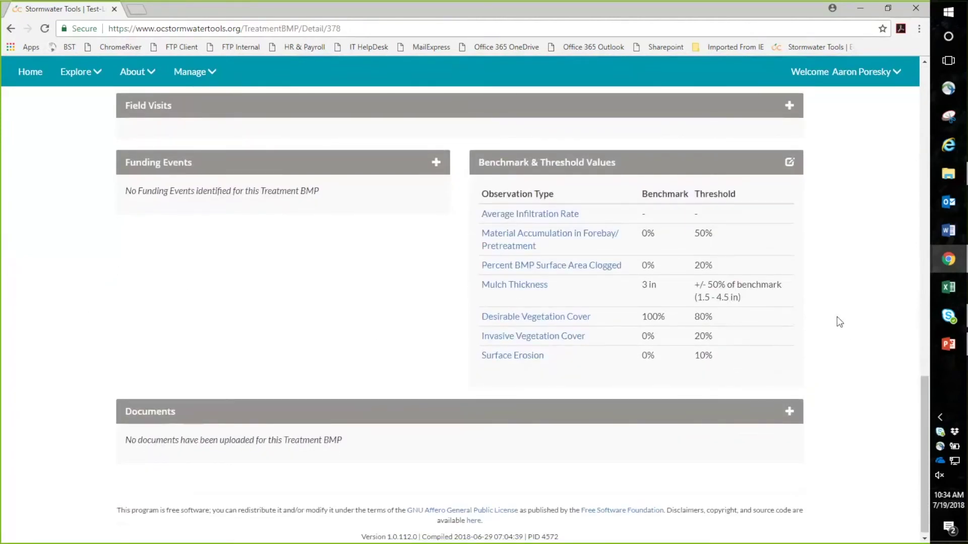
# Step: Check the fields required for a new BMP document, cancel the upload, and return to the record's basic details
pyautogui.click(789, 411)
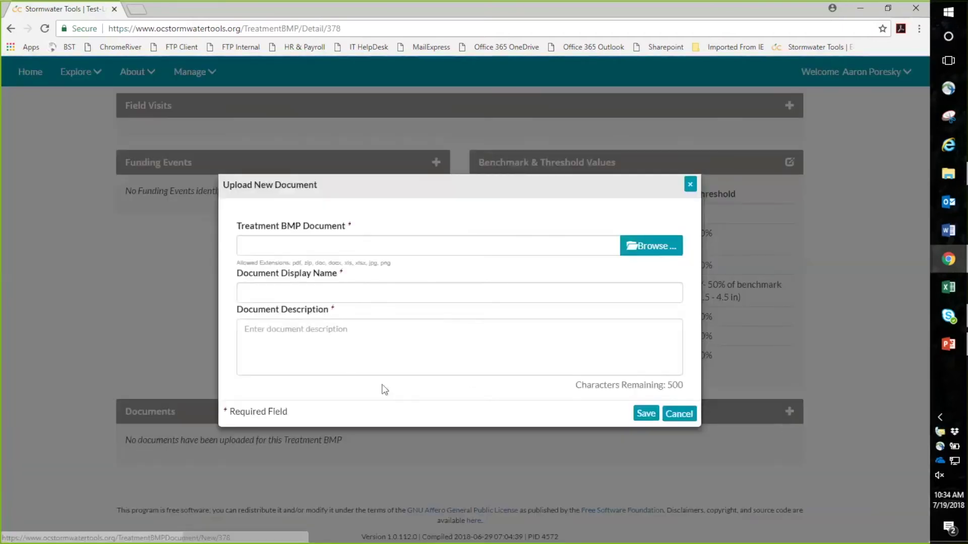
pyautogui.click(682, 418)
pyautogui.scroll(2, 545, 325)
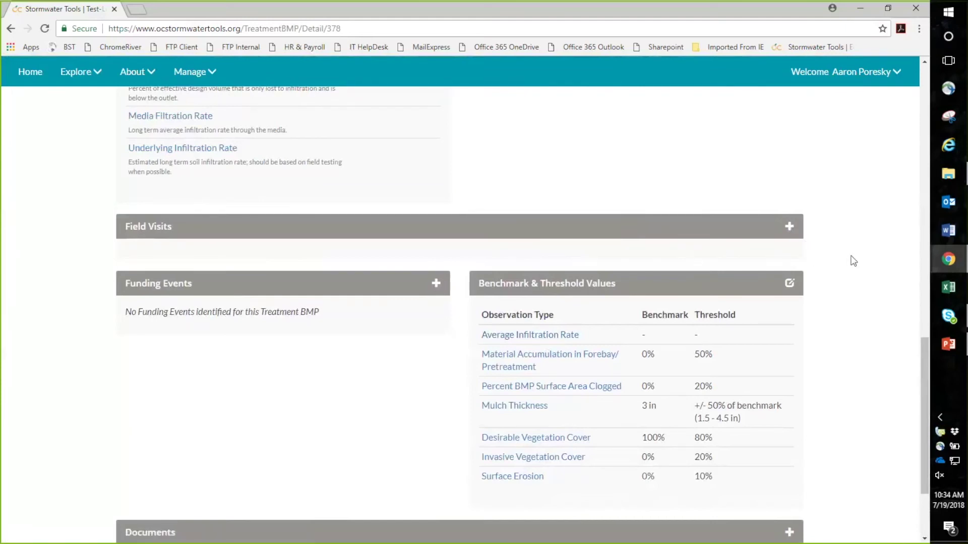
pyautogui.scroll(10, 854, 261)
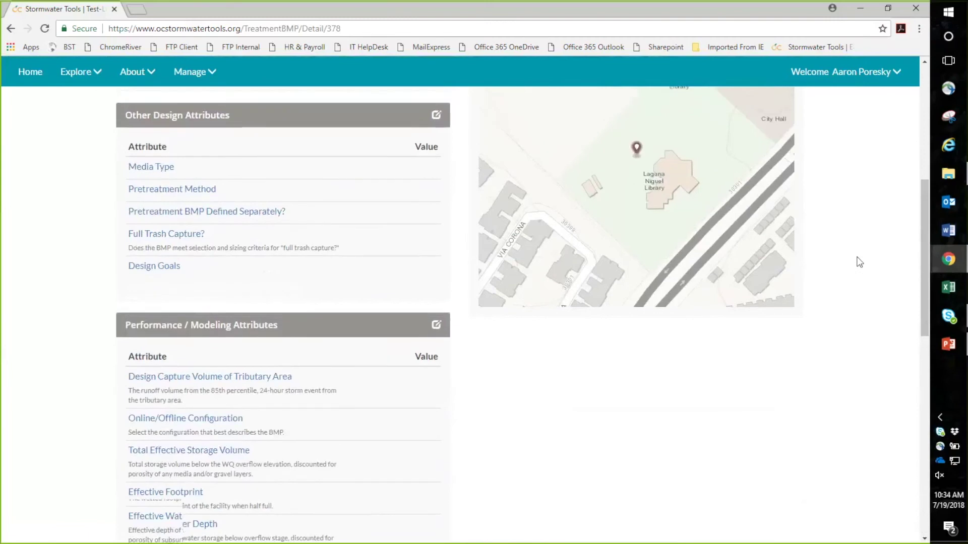
pyautogui.scroll(7, 857, 259)
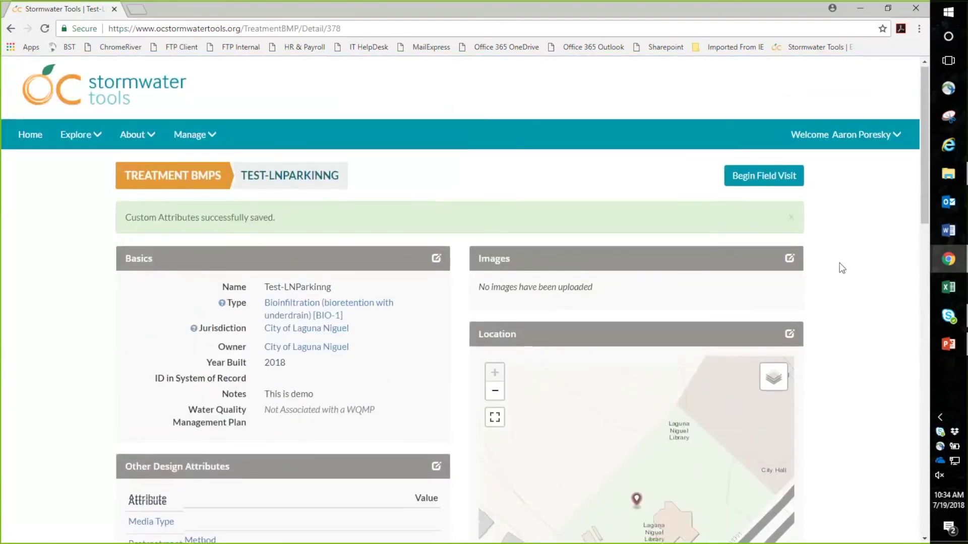
pyautogui.scroll(-1, 843, 270)
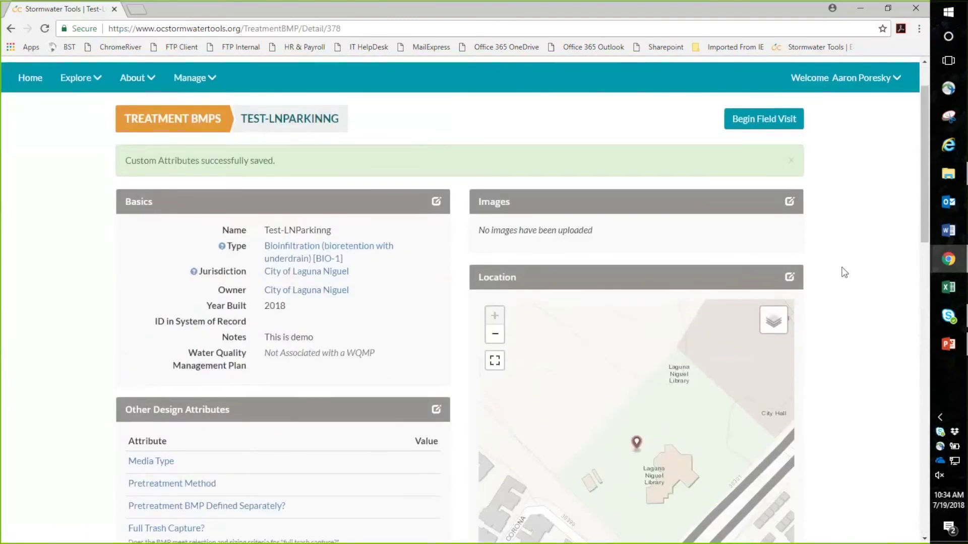
pyautogui.scroll(1, 842, 275)
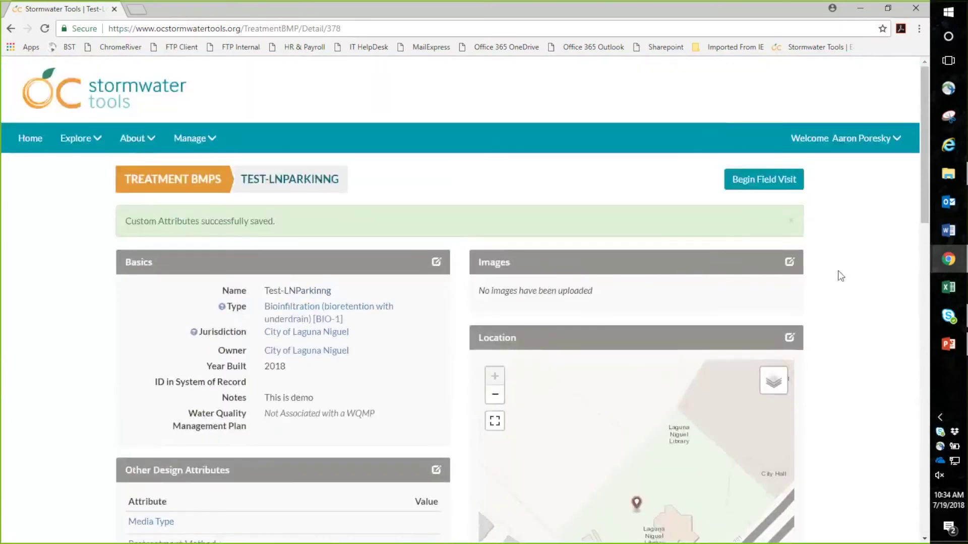